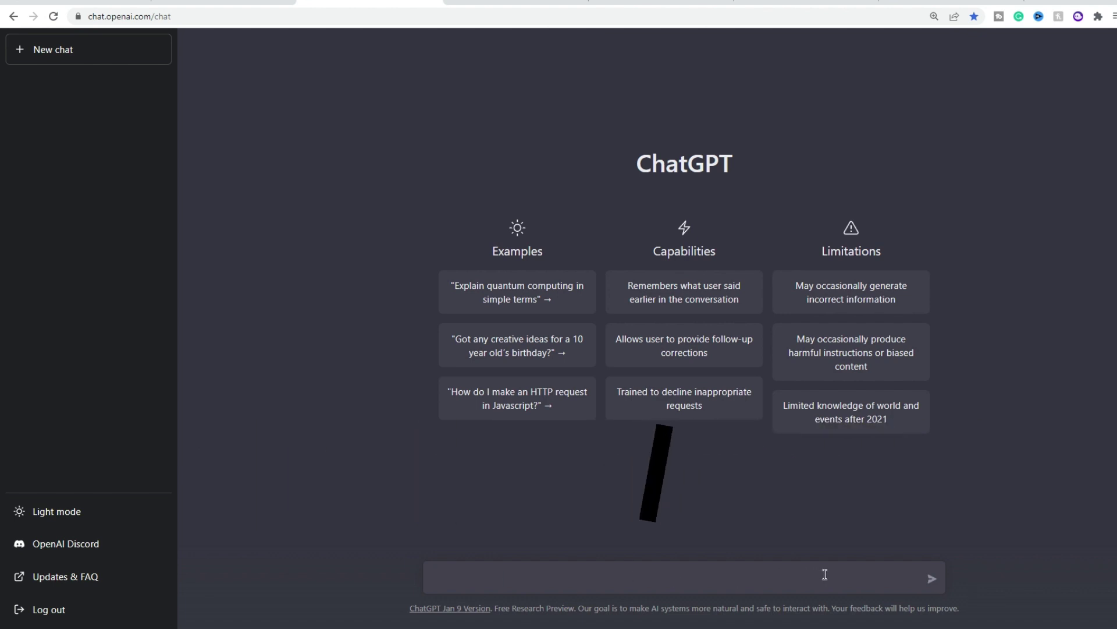
# Try the light theme in the chat interface and return to dark mode
pyautogui.click(81, 517)
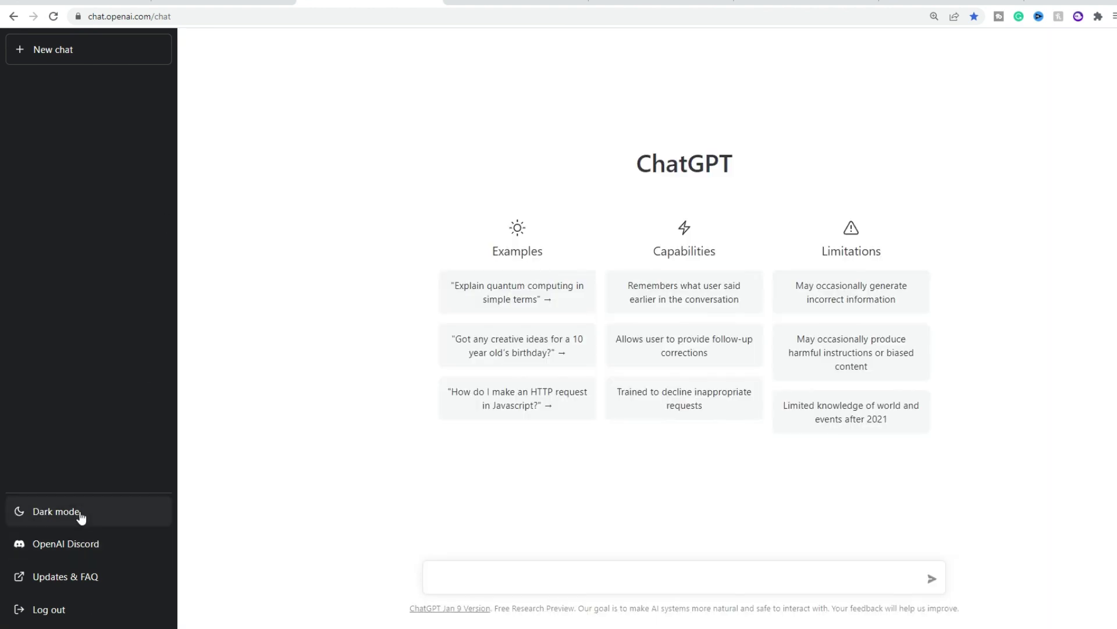
pyautogui.click(80, 517)
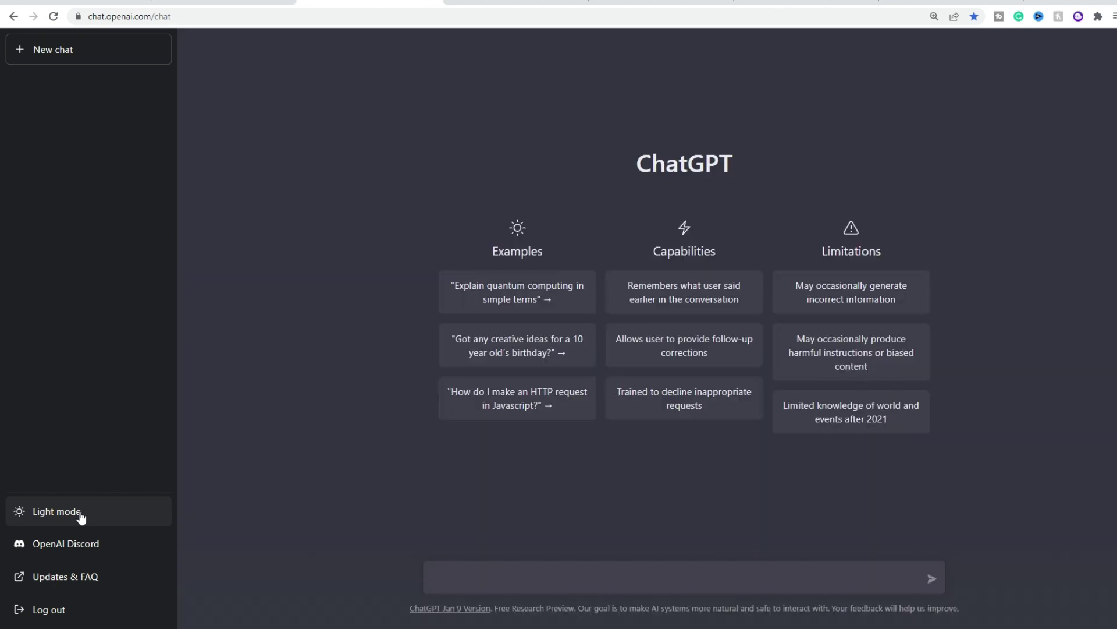
pyautogui.click(81, 517)
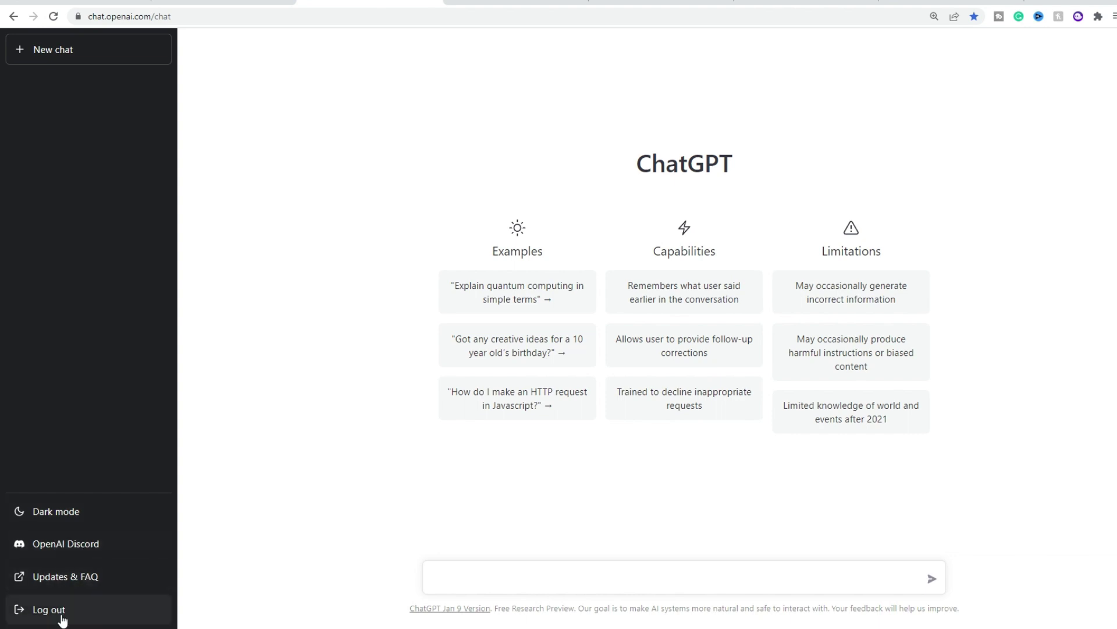
pyautogui.click(12, 515)
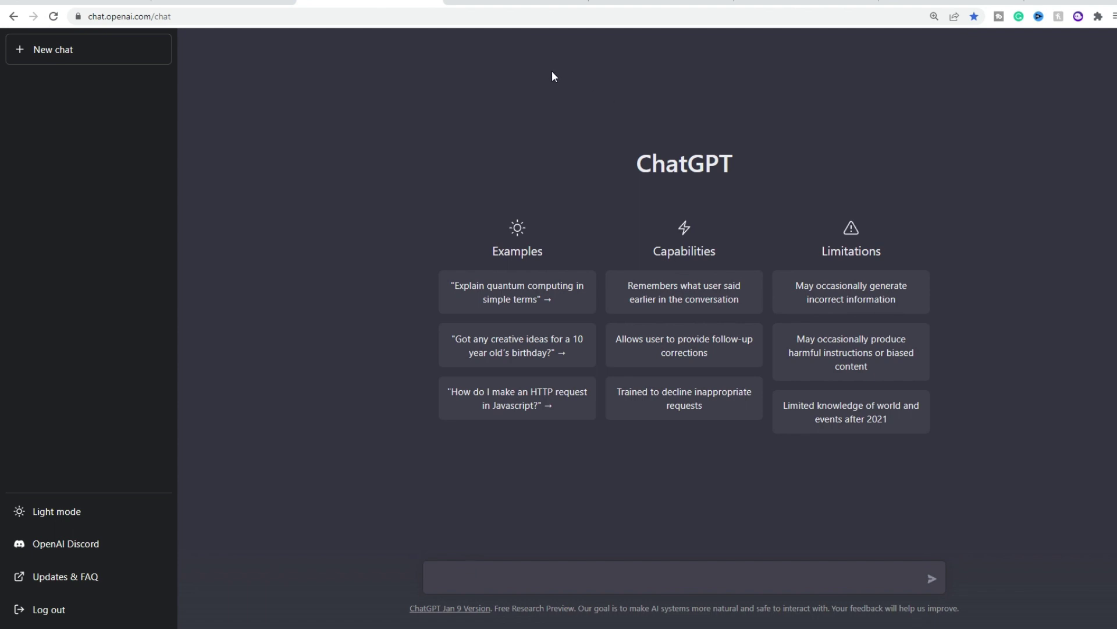
# Switch to the Google results for "what is best time to drink water?" and copy the query text
pyautogui.click(493, 3)
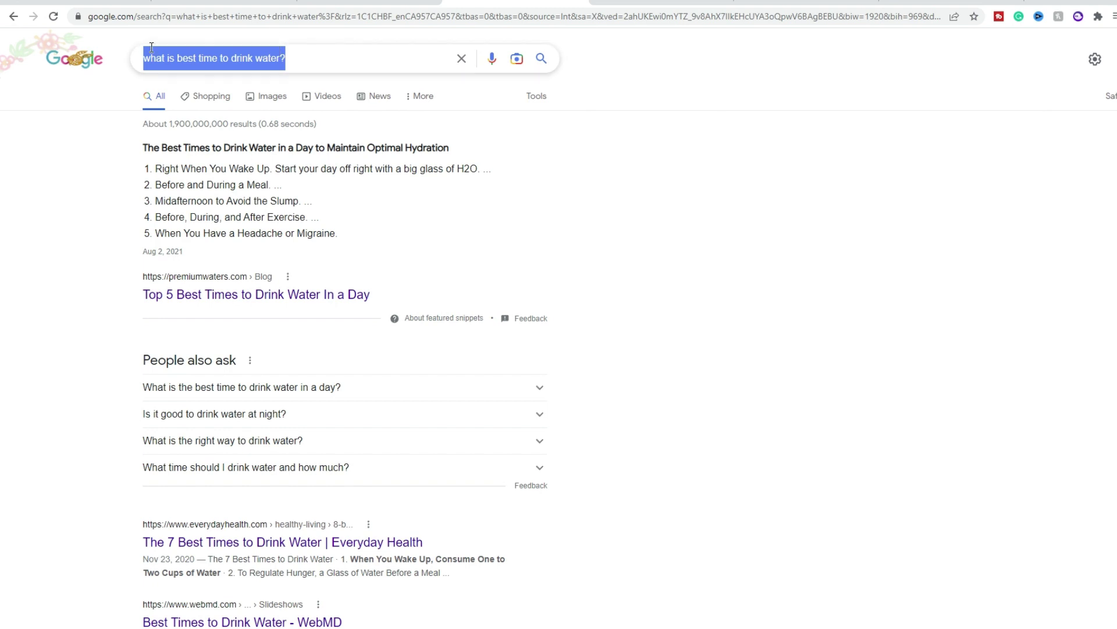
pyautogui.click(771, 155)
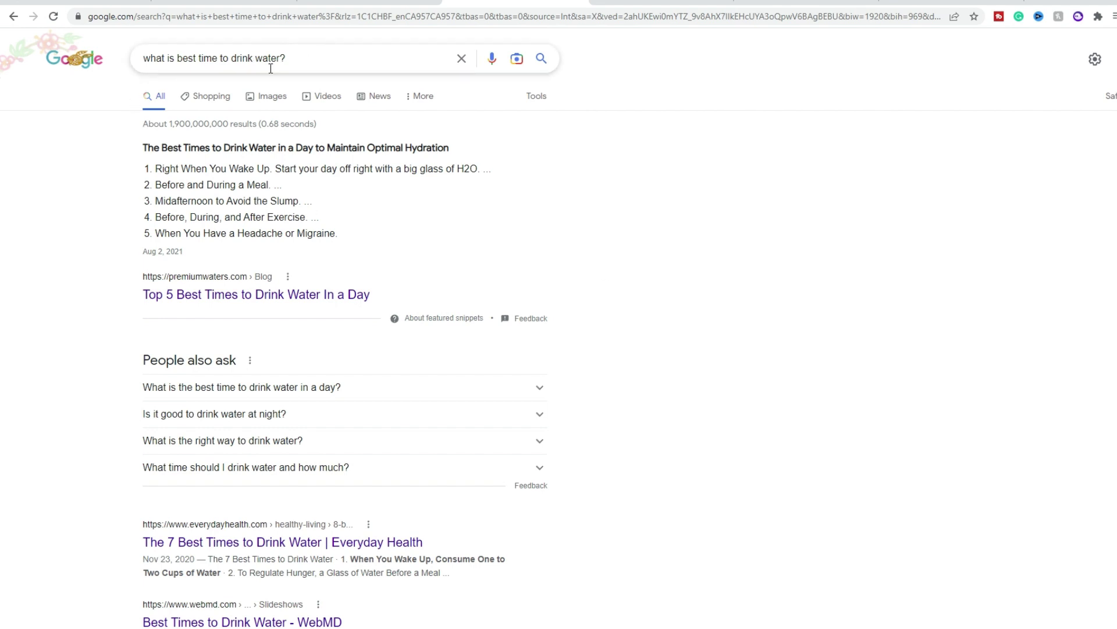
pyautogui.moveTo(291, 59); pyautogui.dragTo(127, 65)
pyautogui.hotkey('ctrl', 'c')
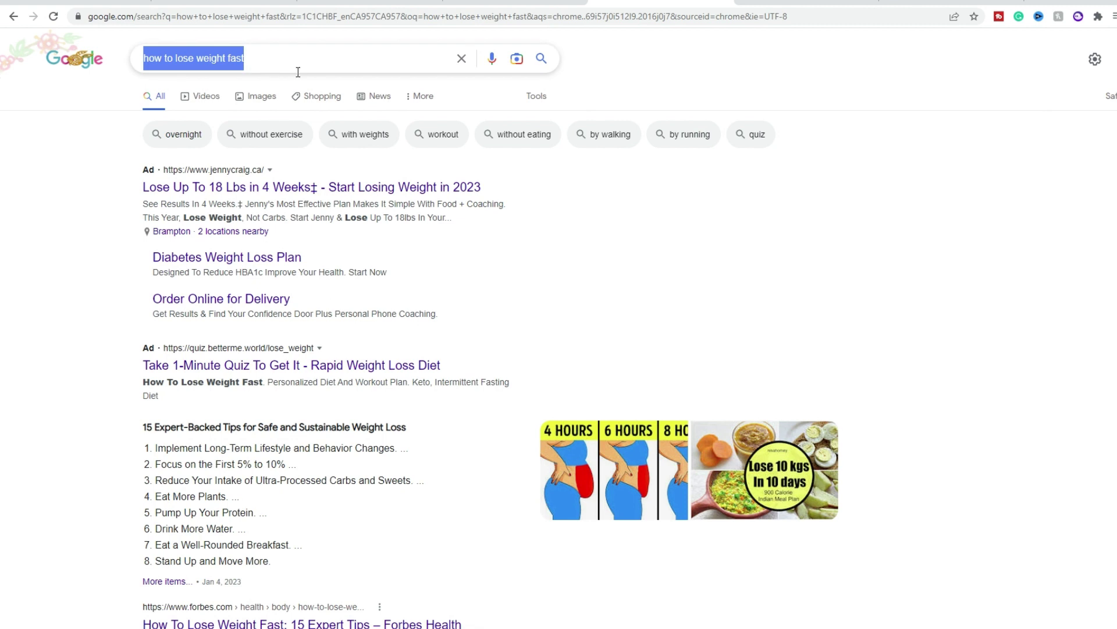
# Search Google for the suggested query "how to lose weight fast without exercise" and return to ChatGPT
pyautogui.click(291, 60)
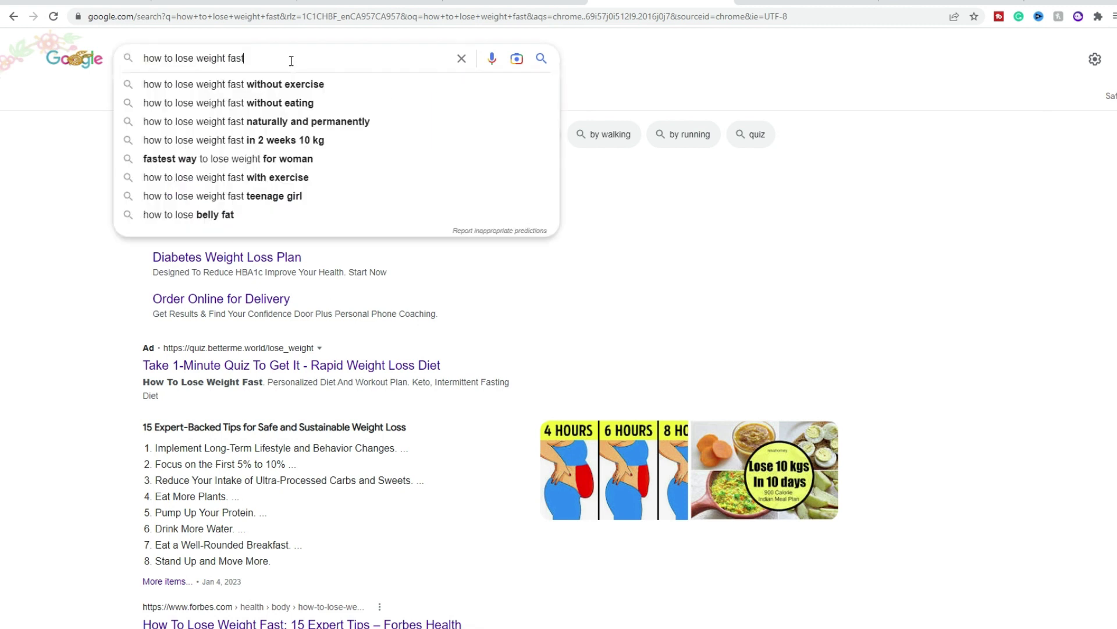
pyautogui.click(308, 85)
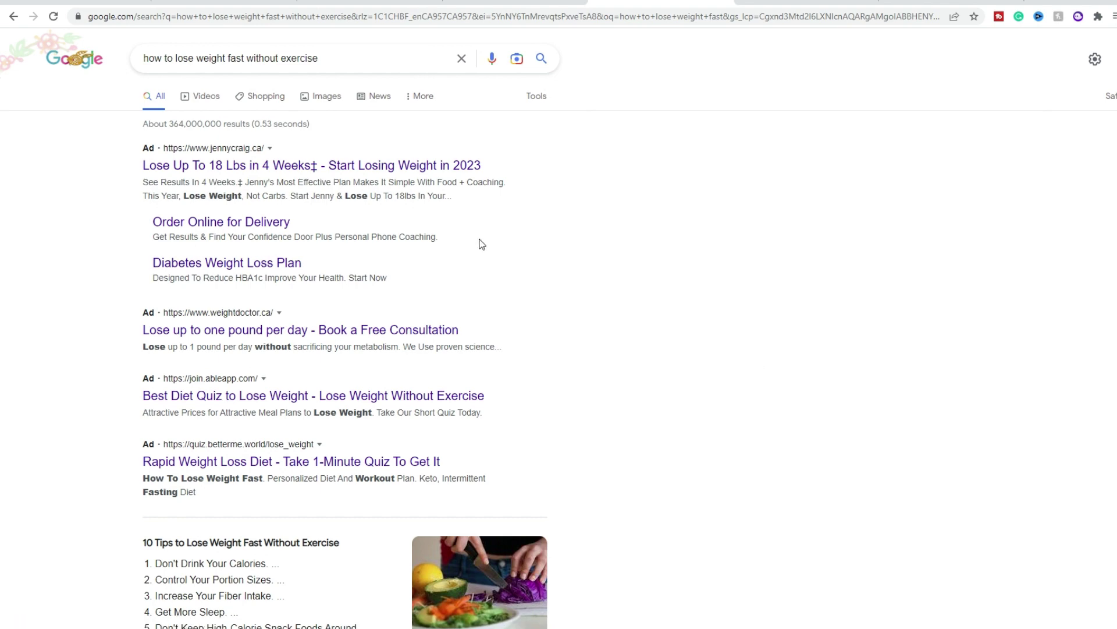
pyautogui.click(370, 3)
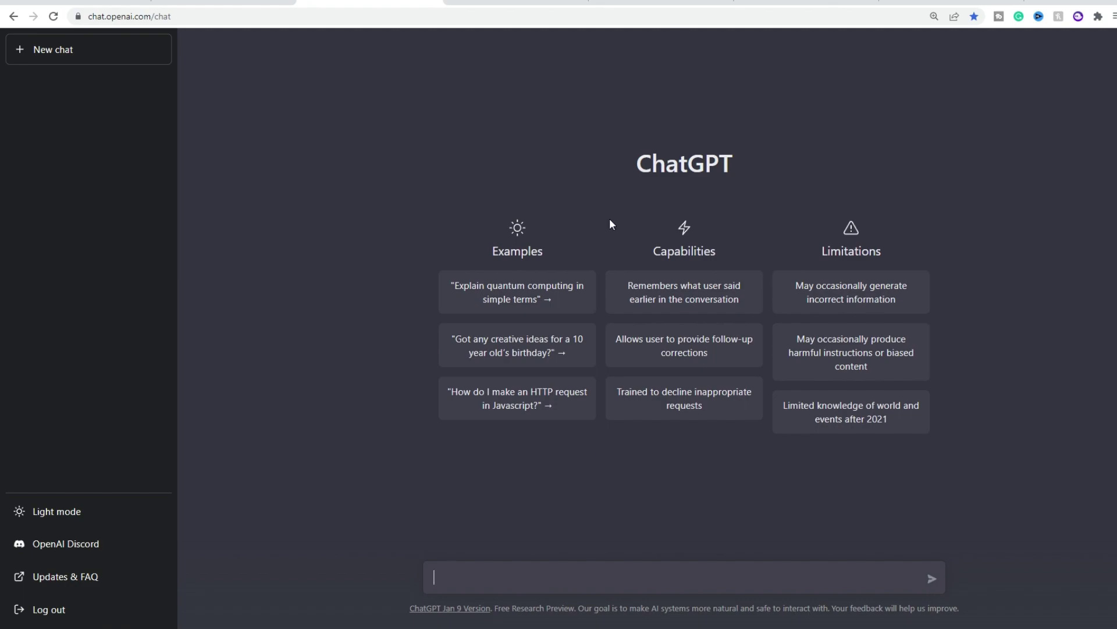
# Copy "what is best time to drink water?" from the Google search and submit it as a prompt in ChatGPT
pyautogui.click(509, 1)
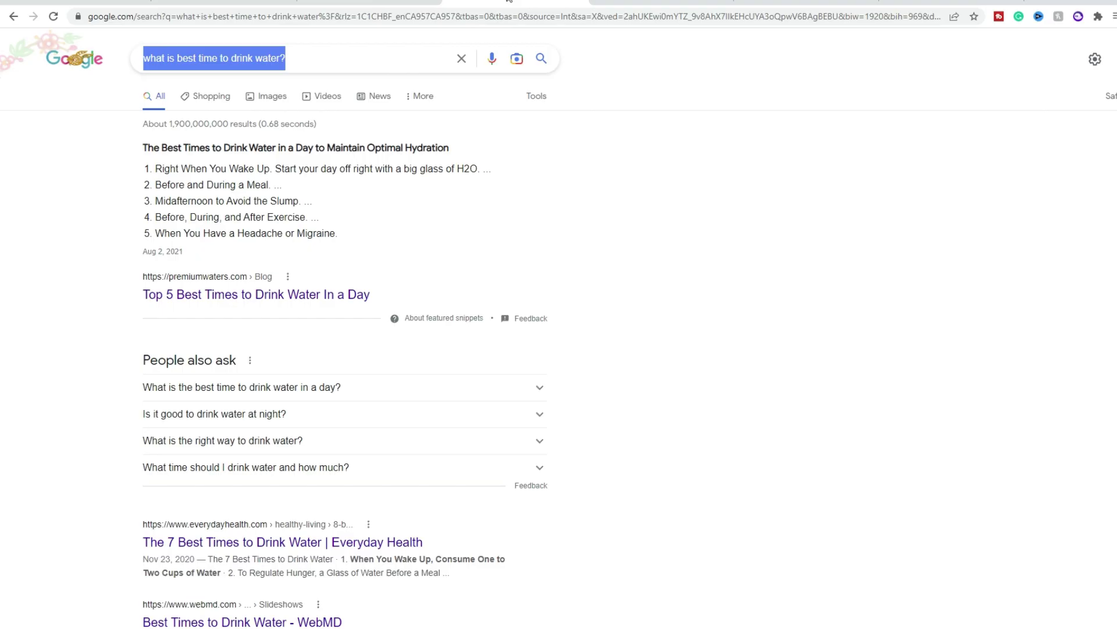
pyautogui.rightClick(239, 59)
pyautogui.click(268, 109)
pyautogui.click(337, 5)
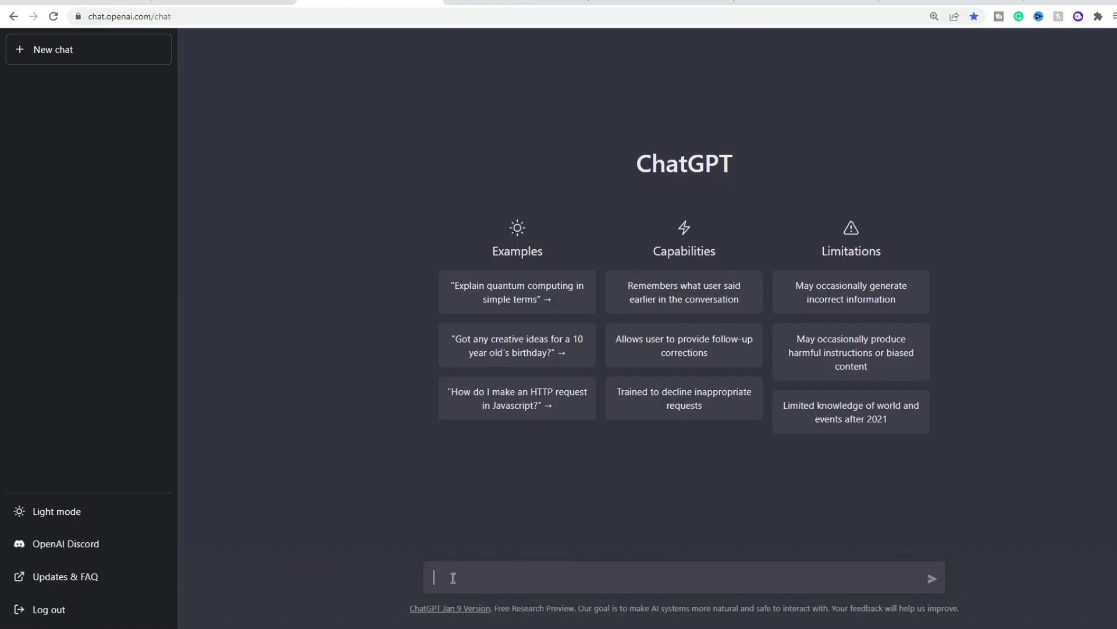
pyautogui.hotkey('ctrl', 'v')
pyautogui.press('Return')
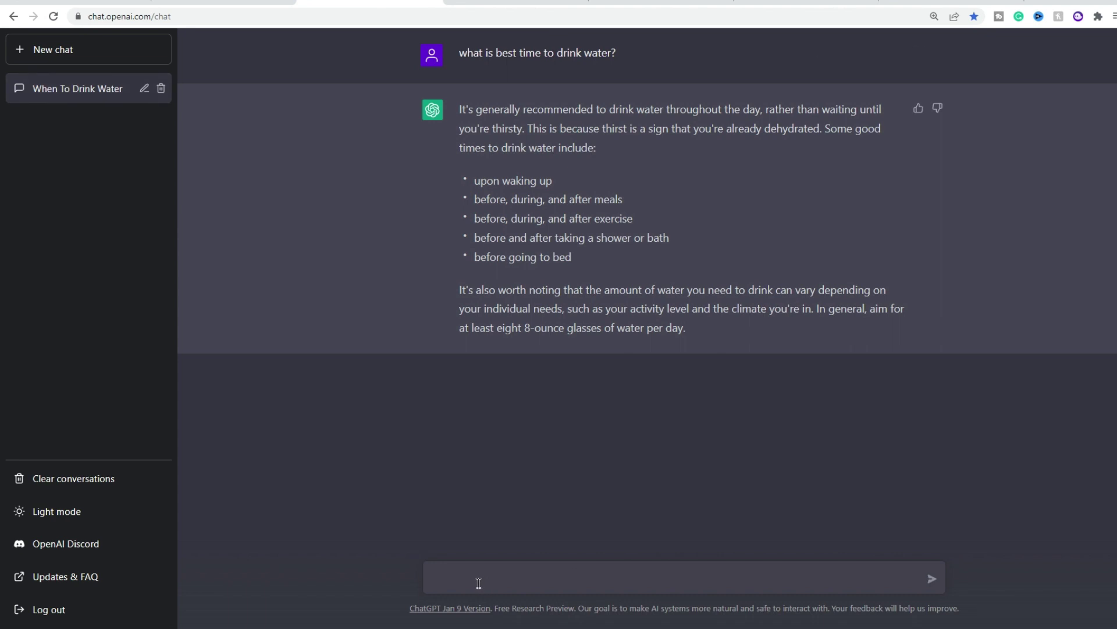
# Ask the follow-up question "how much water one should drink?" in the same conversation
pyautogui.write('ow much water one should drinmk')
pyautogui.press('BackSpace')
pyautogui.press('BackSpace')
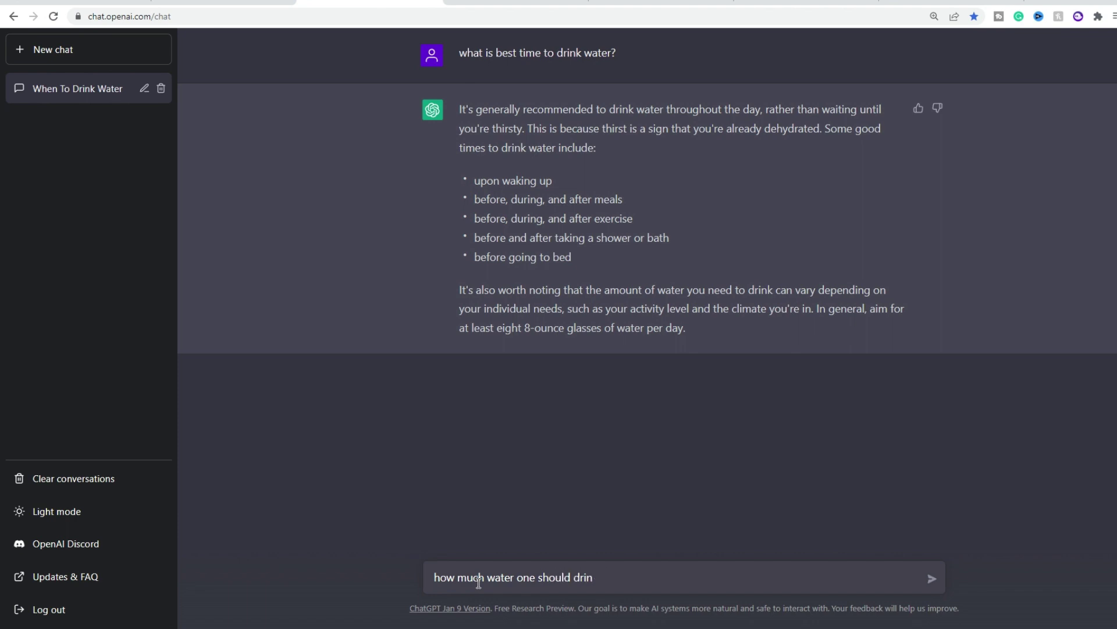
pyautogui.write('k?')
pyautogui.press('Return')
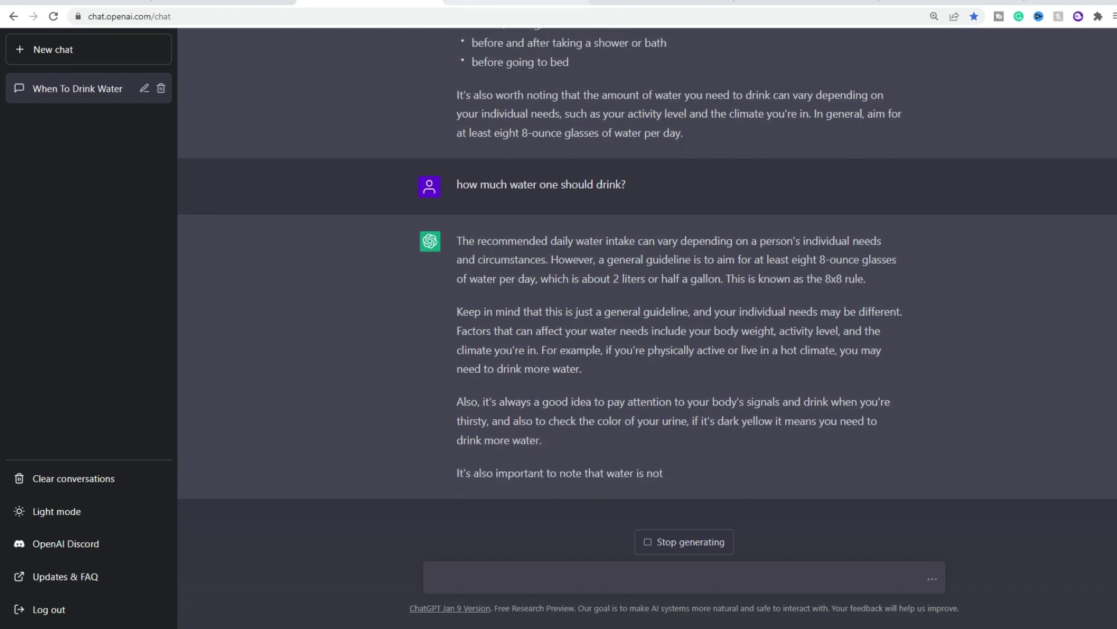
pyautogui.moveTo(517, 3)
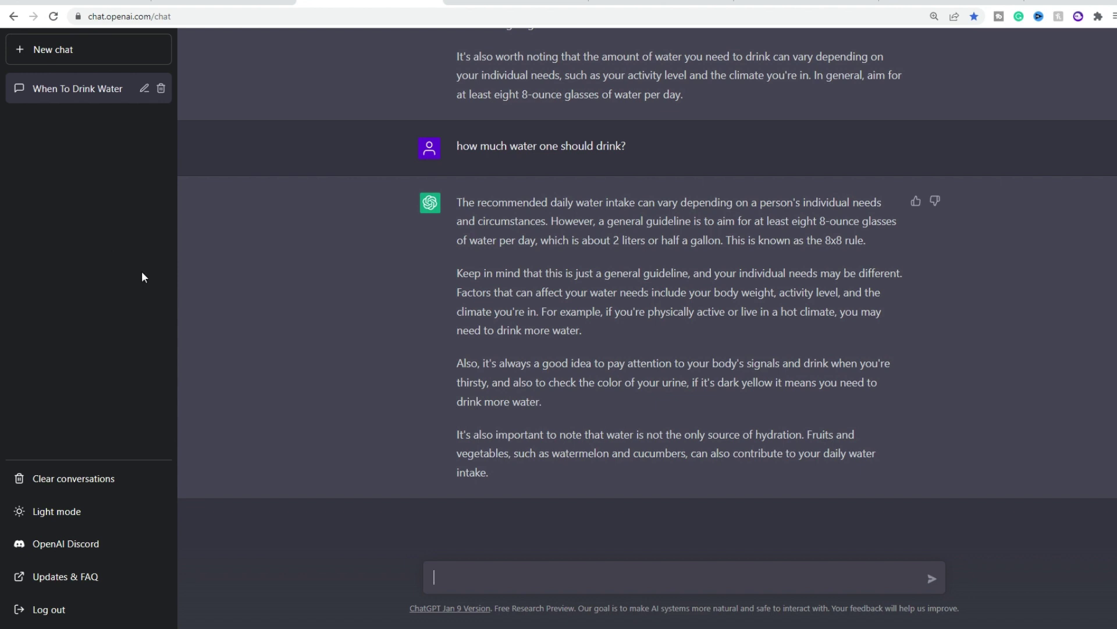
# Start a new chat and submit the prompt "write a love letter for my girl friend"
pyautogui.click(42, 52)
pyautogui.click(469, 581)
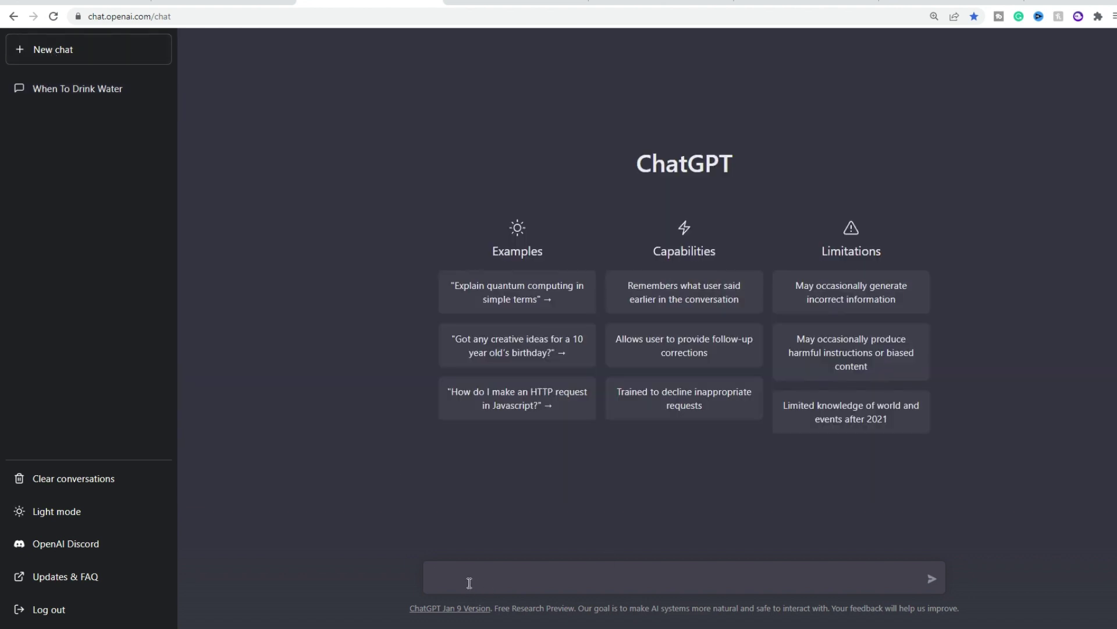
pyautogui.write('what is')
pyautogui.press('BackSpace')
pyautogui.press('BackSpace')
pyautogui.press('BackSpace')
pyautogui.write('write a')
pyautogui.write(' love lesster')
pyautogui.press('BackSpace')
pyautogui.write('tter ')
pyautogui.write('fr')
pyautogui.press('BackSpace')
pyautogui.write('or my girl friend')
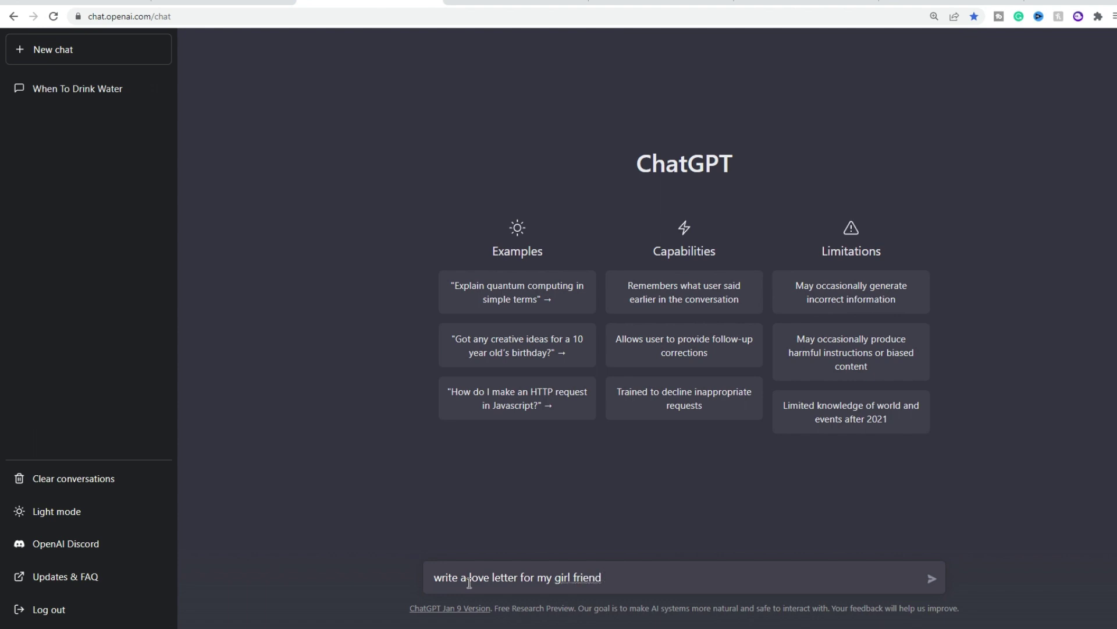
pyautogui.press('Return')
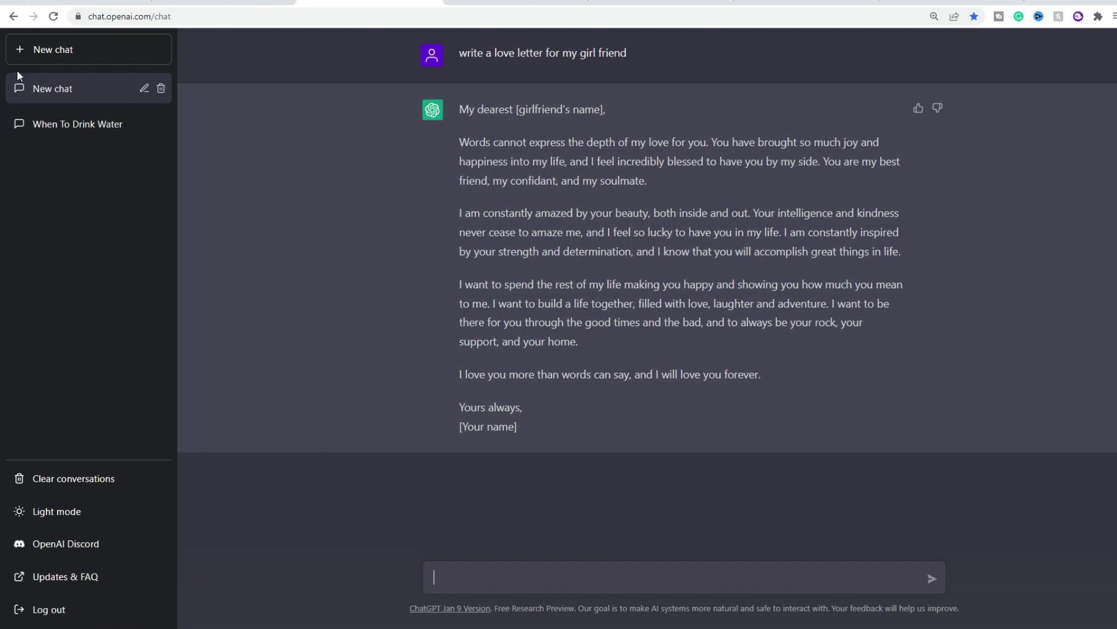
# Start another new chat and submit the prompt "explain webapp develpment process"
pyautogui.click(72, 55)
pyautogui.click(481, 577)
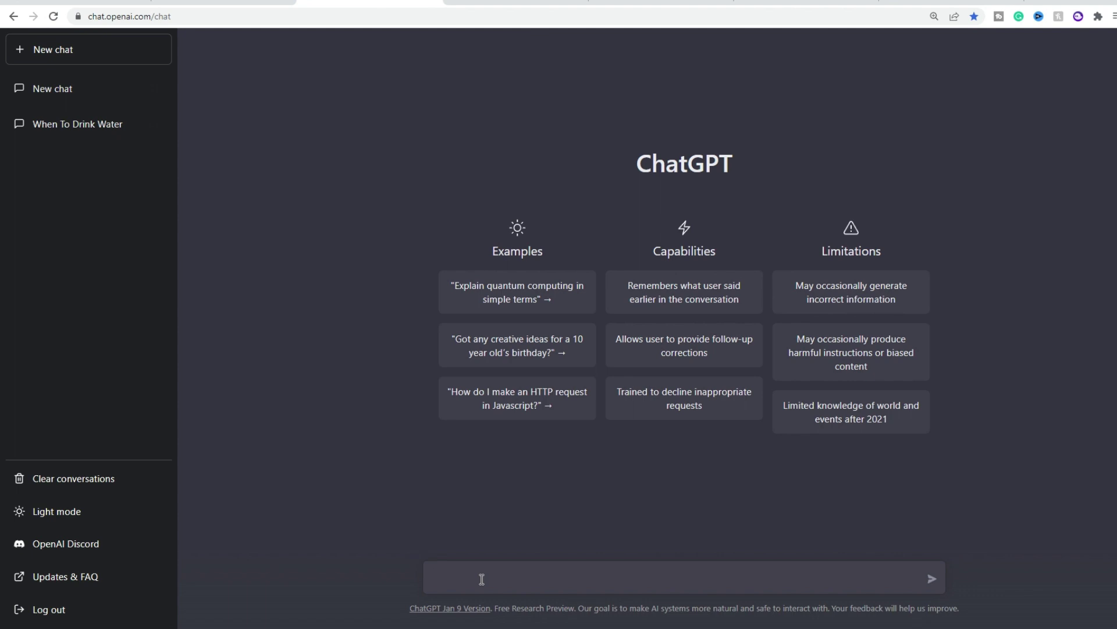
pyautogui.write('plaibn webapp develpment ')
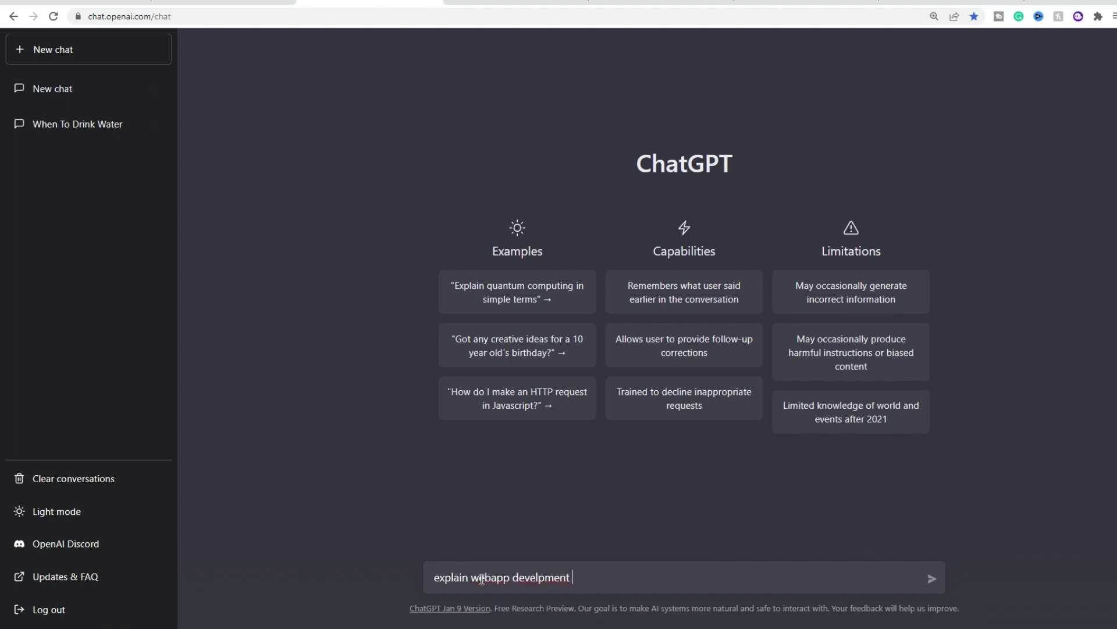
pyautogui.write('process')
pyautogui.press('Return')
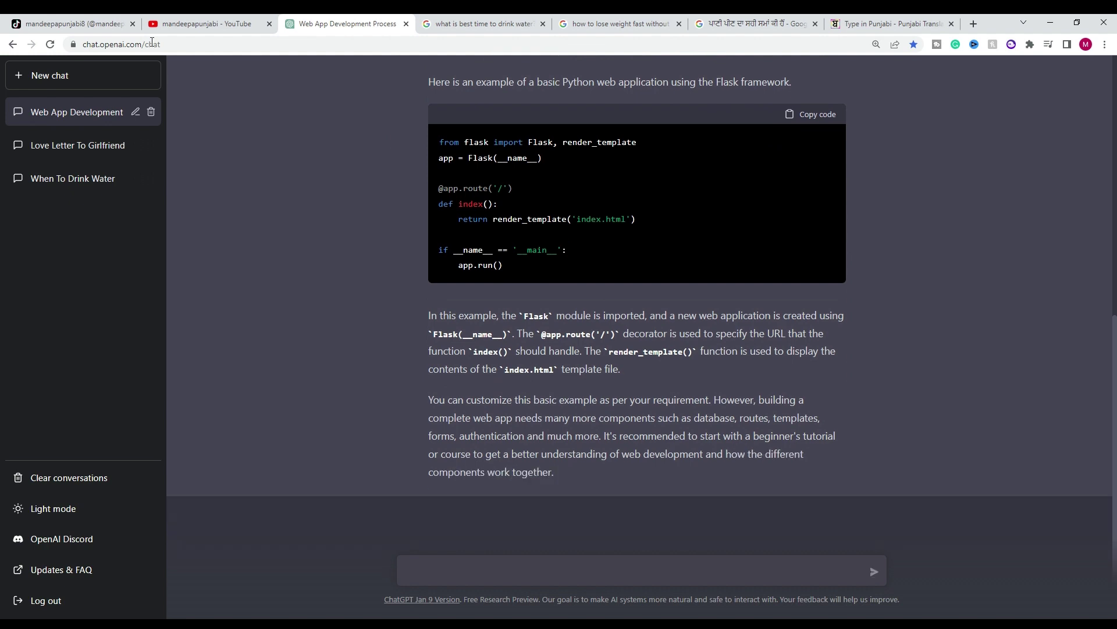
# Start a new chat and draft a prompt asking for a film promotion marketing plan
pyautogui.click(75, 86)
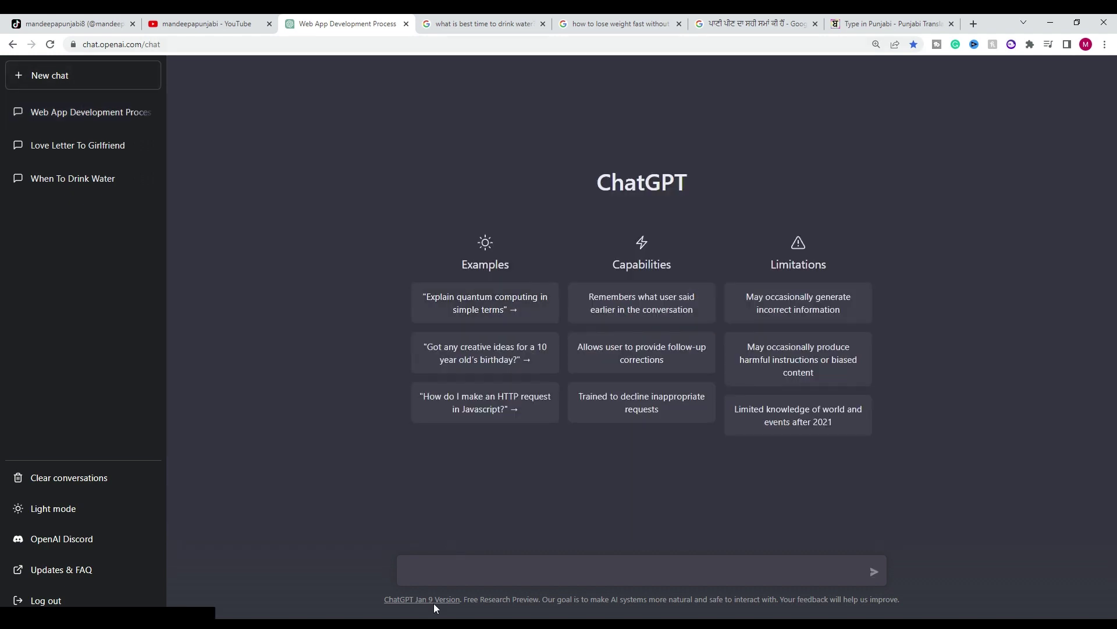
pyautogui.click(426, 571)
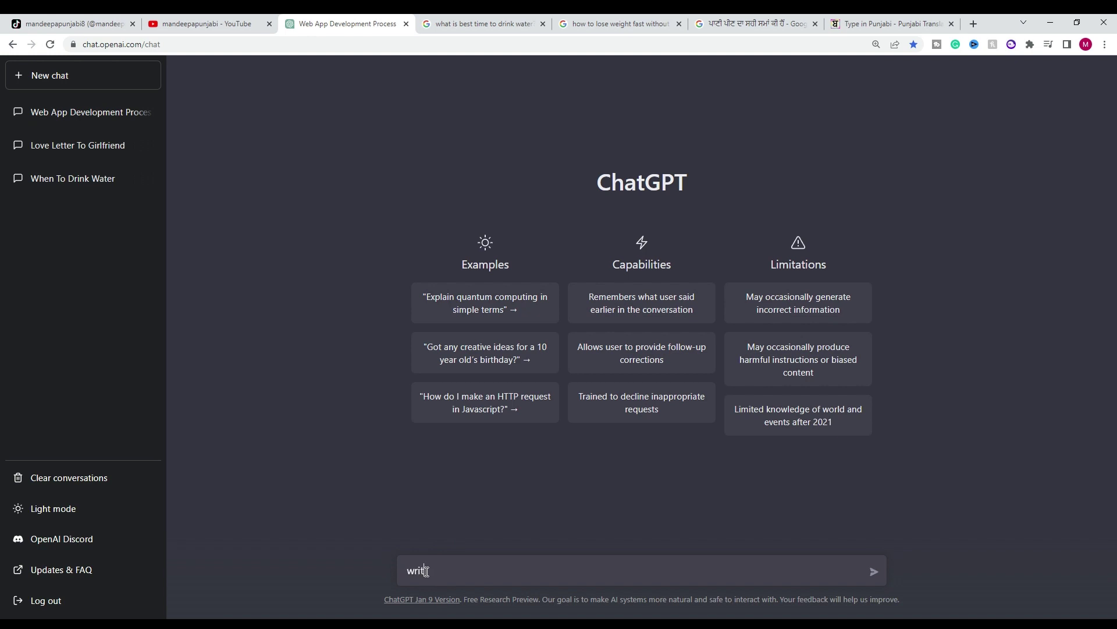
pyautogui.write('write a marketing plan for film pro')
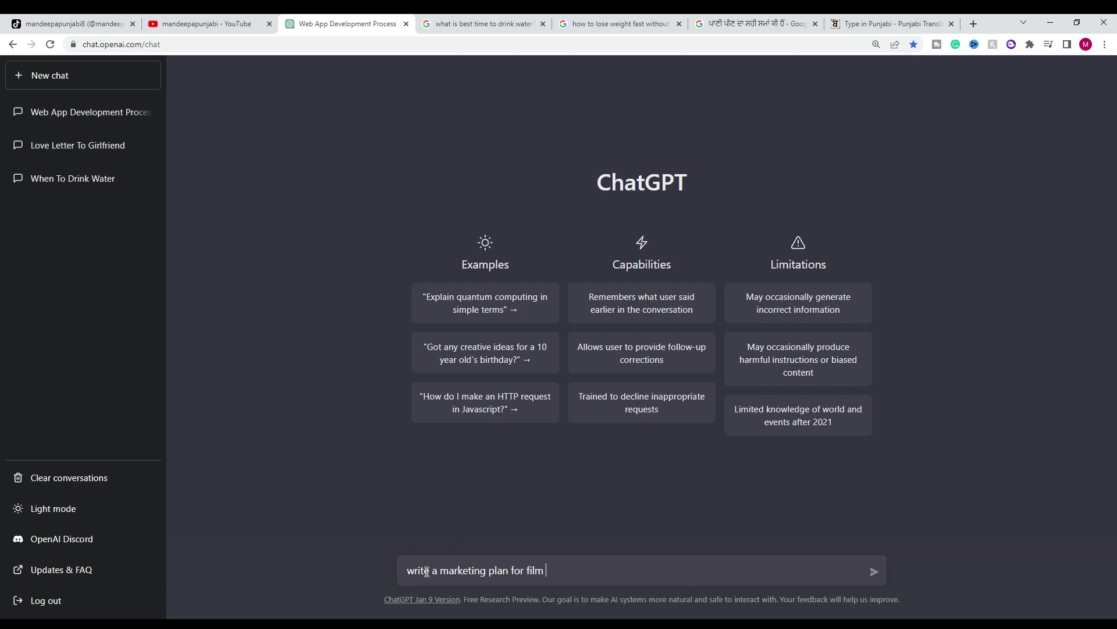
pyautogui.write('mtion')
pyautogui.press('Return')
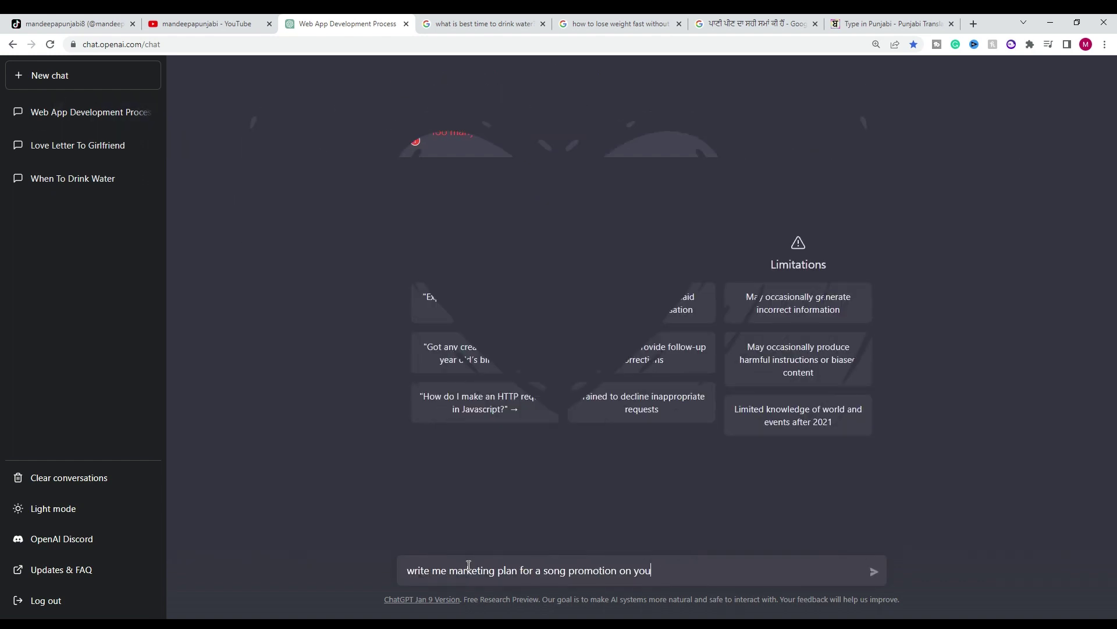
# Replace the draft with "write me marketing plan for a song promotion on youtube" and submit it
pyautogui.write('r')
pyautogui.write('tube.')
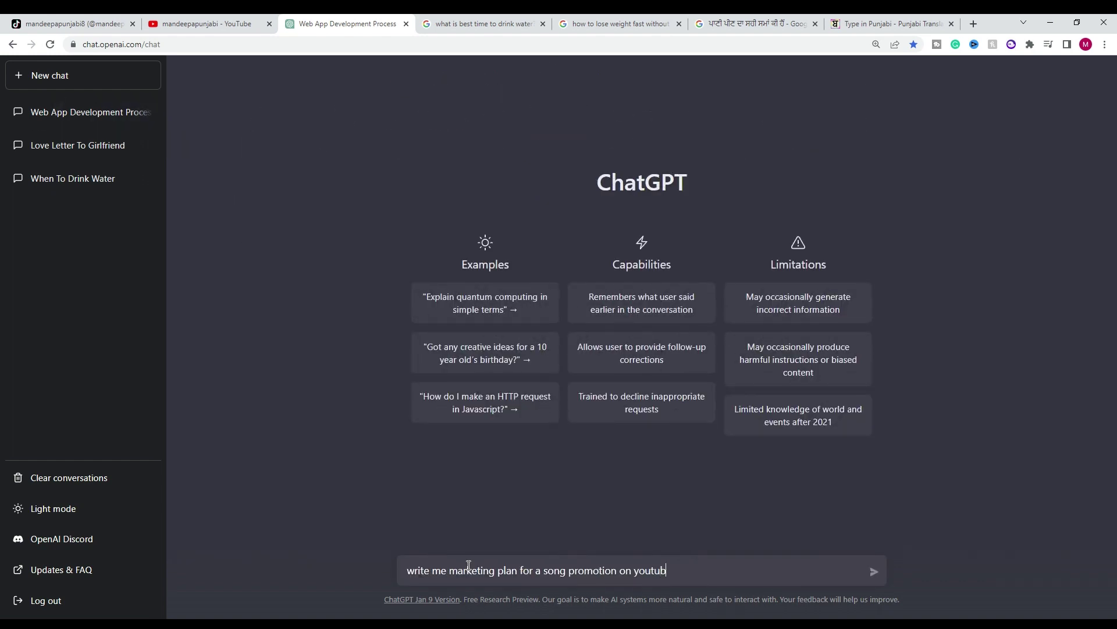
pyautogui.press('Return')
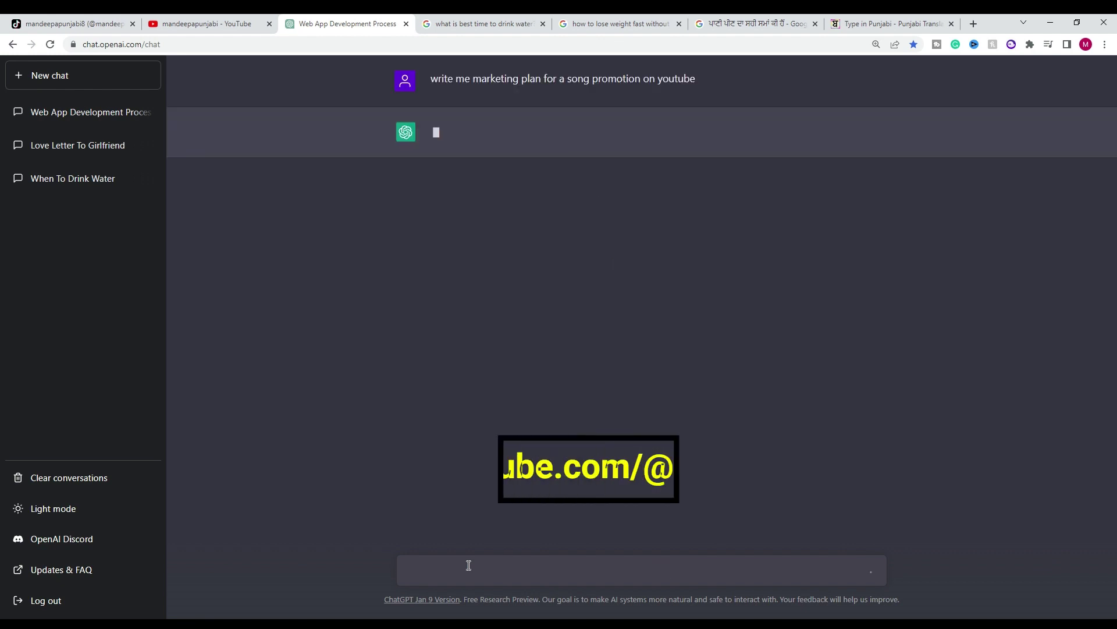